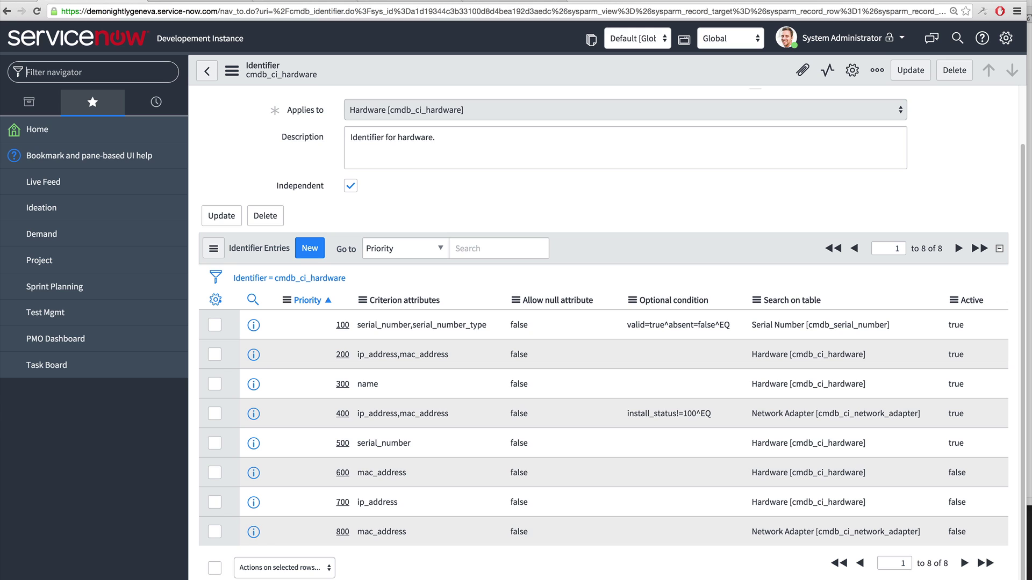
# Step: Filter the CI Identifiers list to names matching '*hardware' and preview the Hardware Rule
pyautogui.write('ci i')
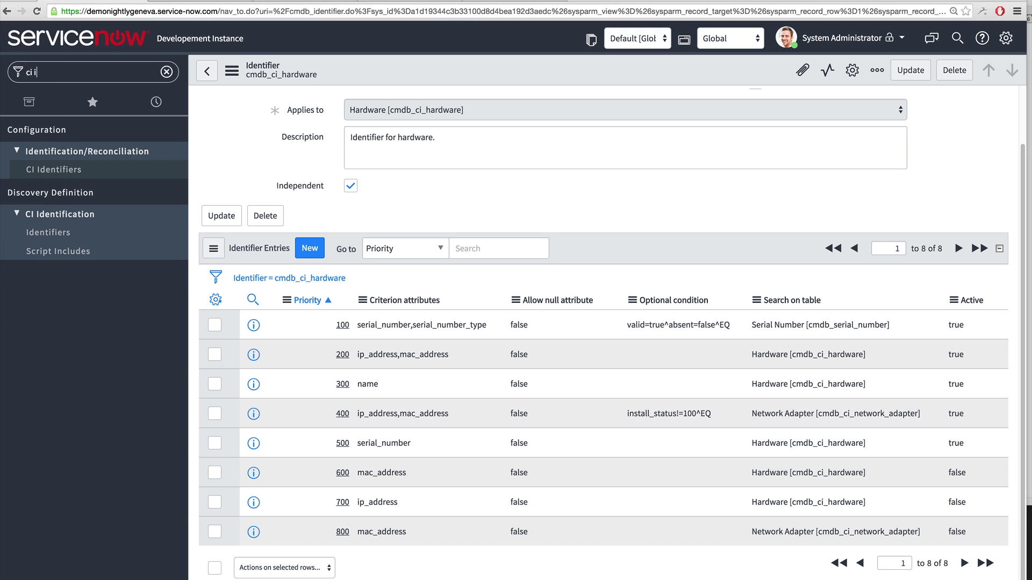
pyautogui.write('den')
pyautogui.click(59, 171)
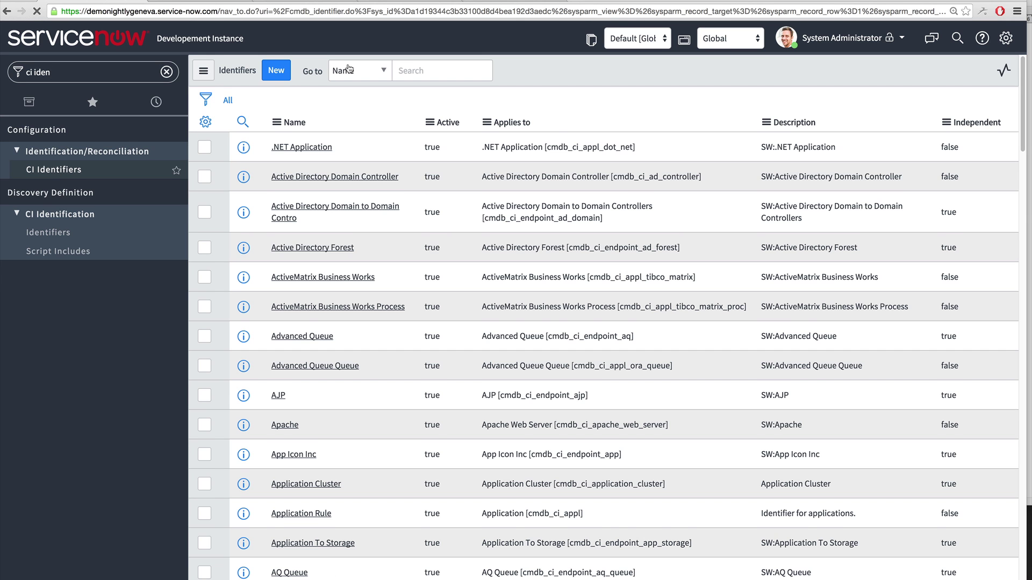
pyautogui.write('*')
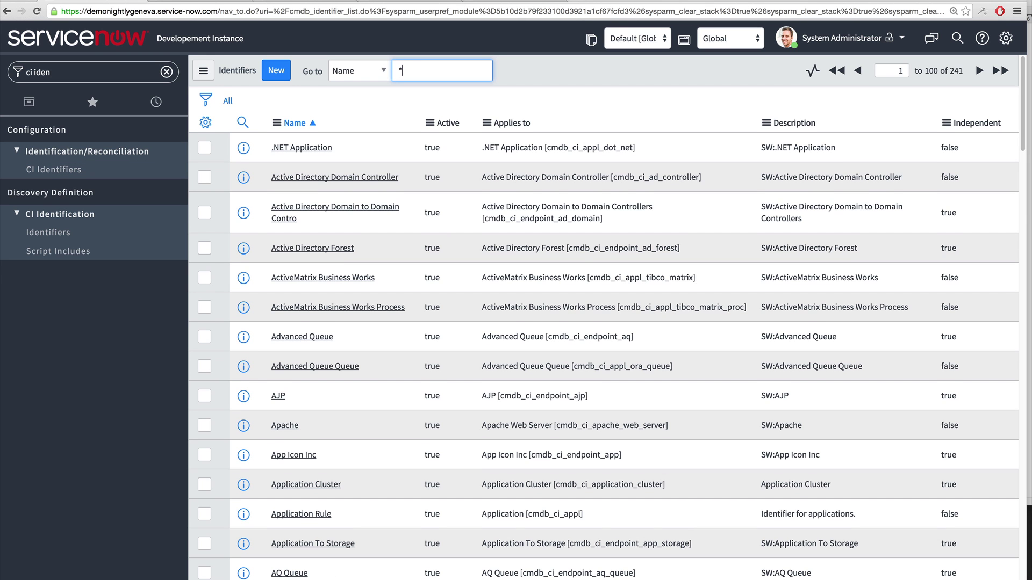
pyautogui.write('hardware')
pyautogui.press('Return')
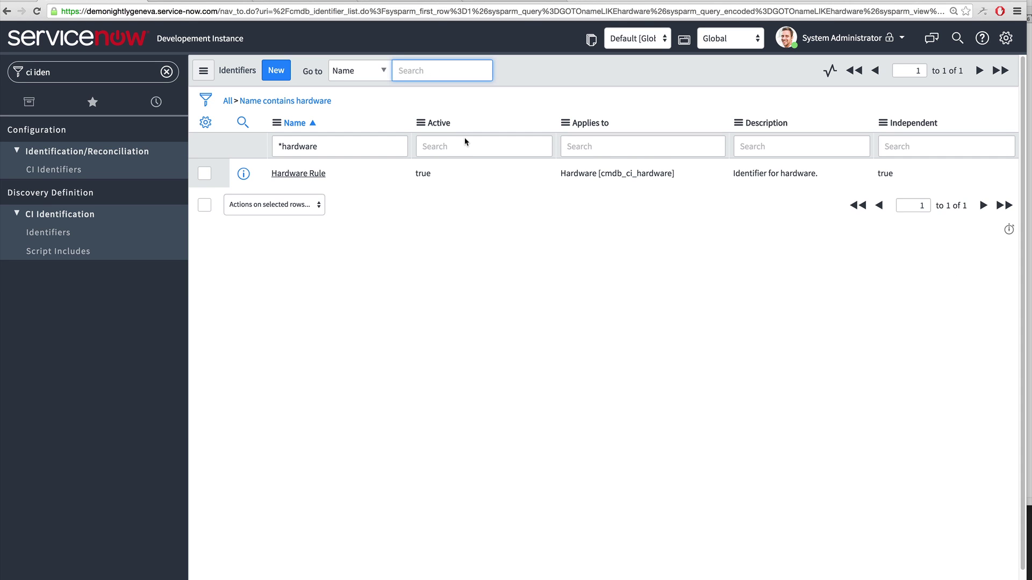
pyautogui.click(243, 174)
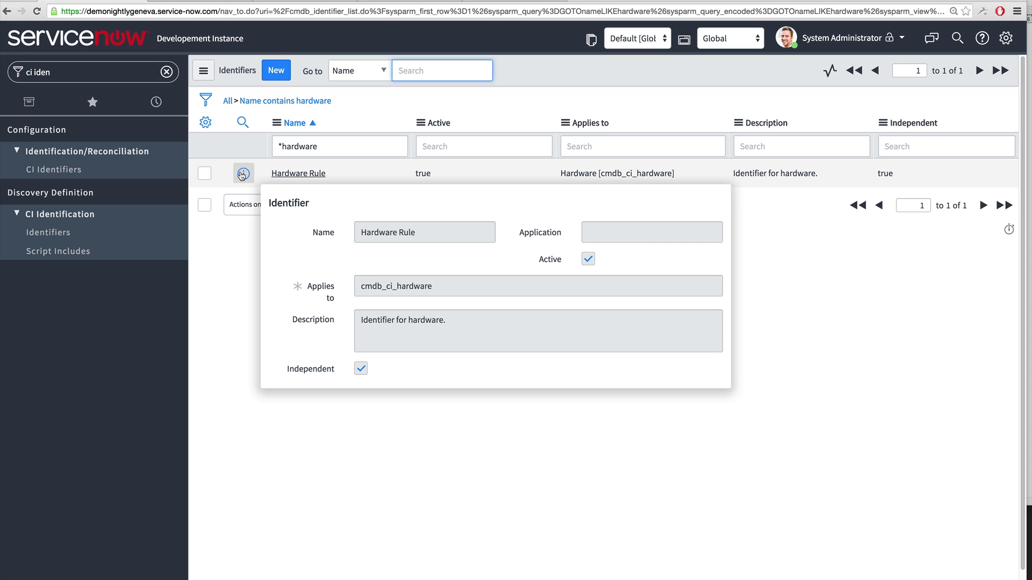
# Step: Open the cmdb_ci_hardware Hardware Rule record and review its Identifier Entries 100–800
pyautogui.click(242, 174)
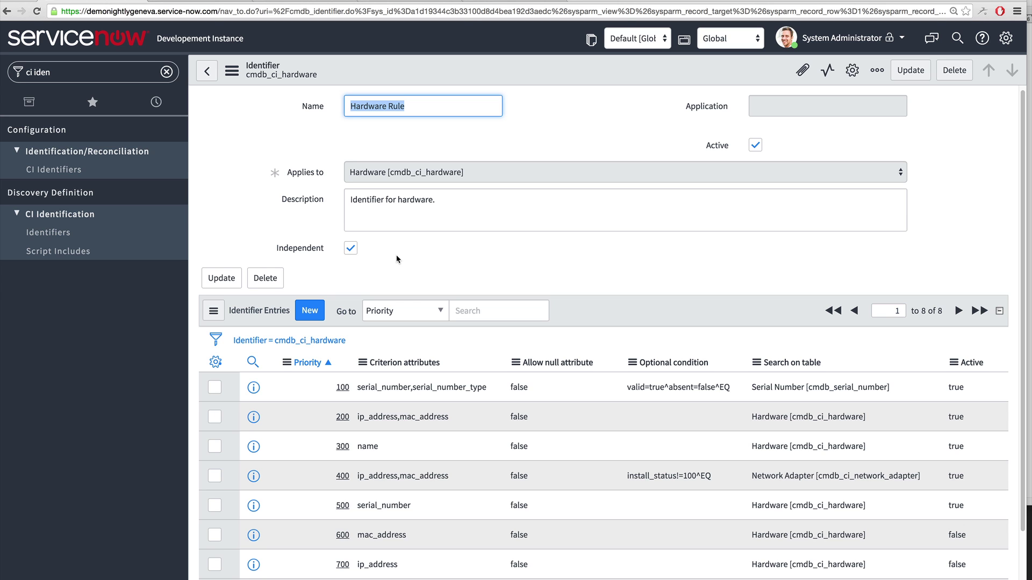
pyautogui.scroll(-1, 396, 256)
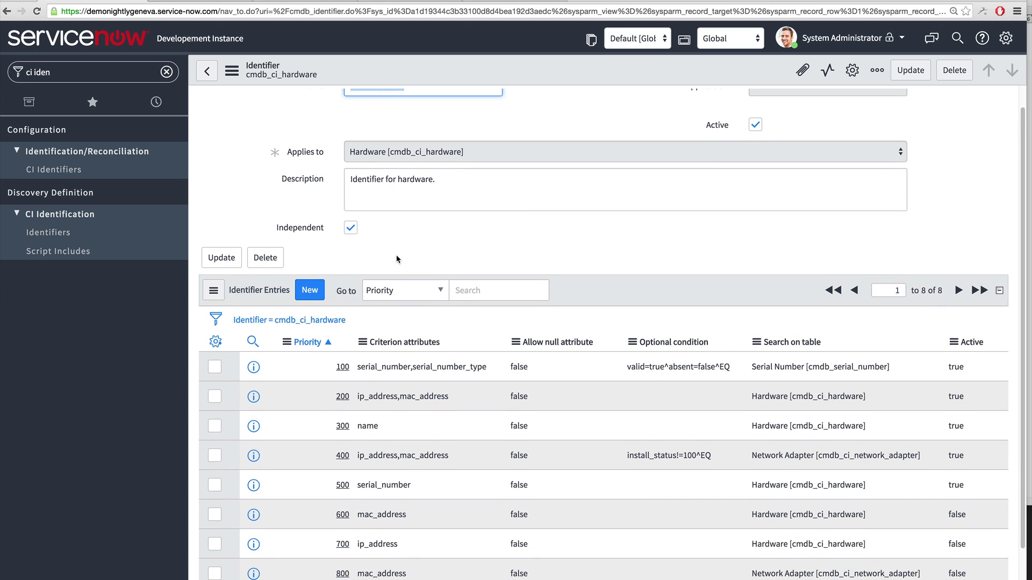
pyautogui.scroll(1, 396, 259)
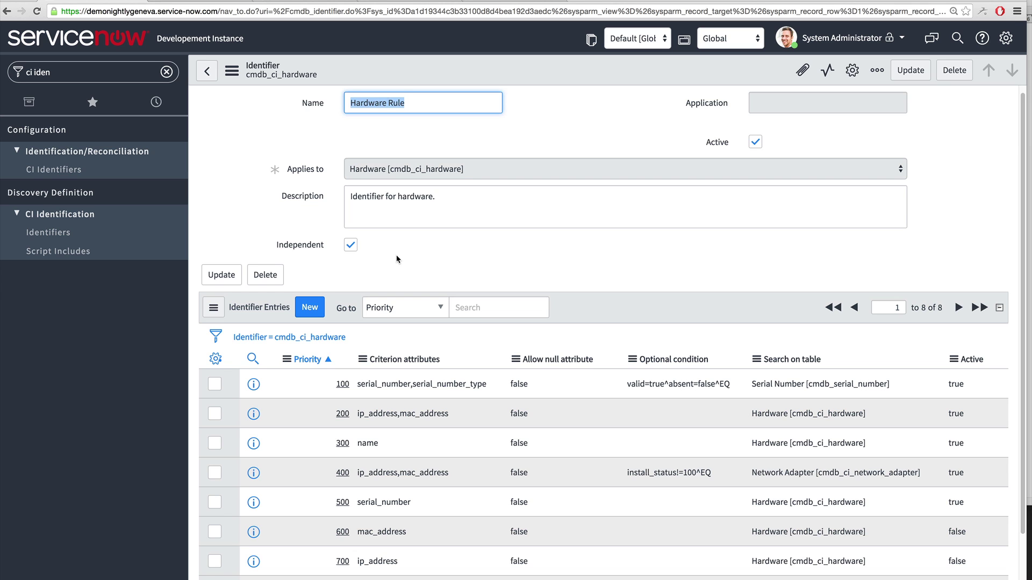
pyautogui.scroll(-2, 396, 259)
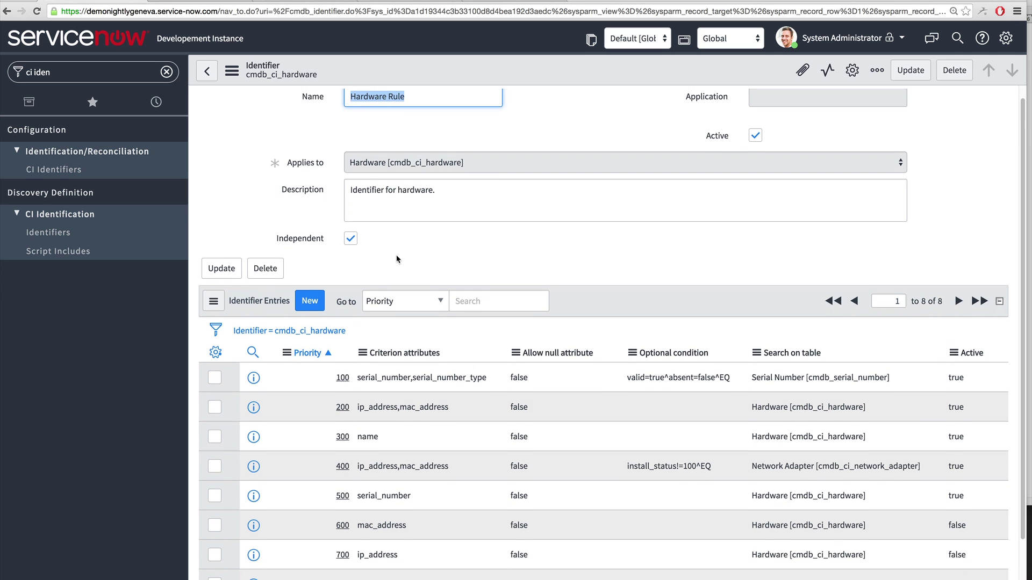
pyautogui.scroll(-1, 396, 259)
pyautogui.scroll(-1, 397, 259)
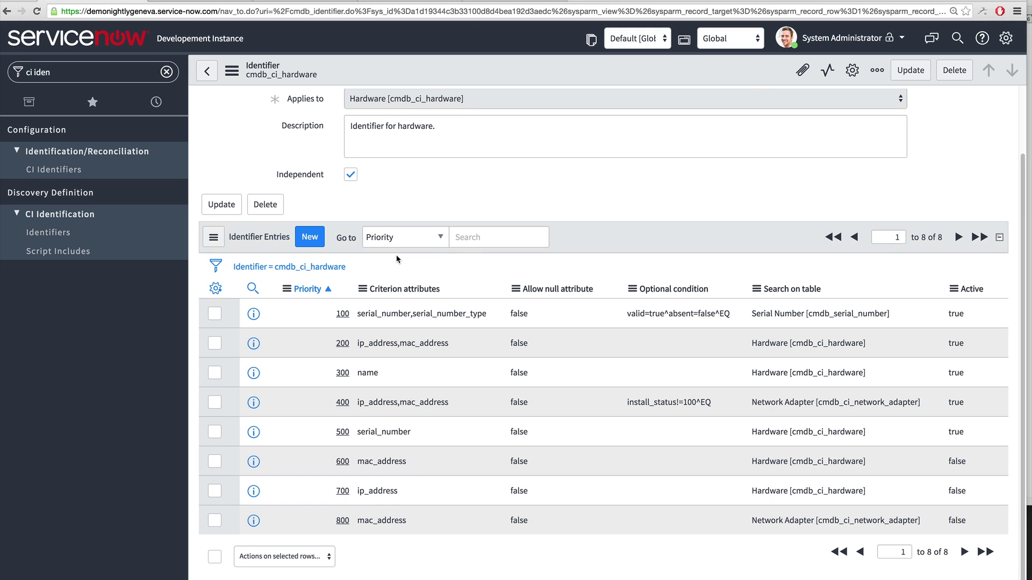
# Step: Compare entry 100's serial number criterion with entry 200's ip_address,mac_address, then bring up linux100
pyautogui.click(307, 320)
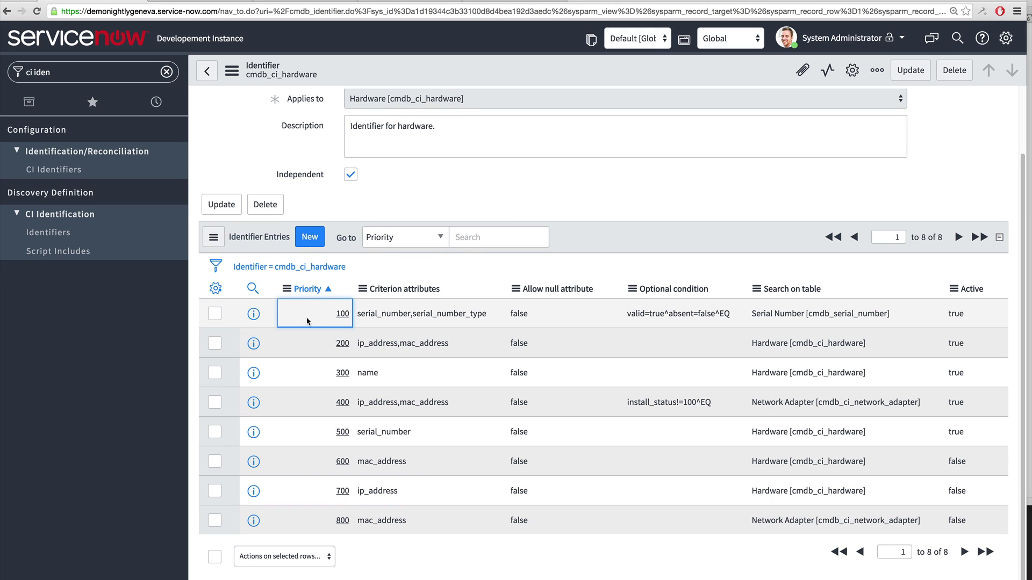
pyautogui.click(392, 322)
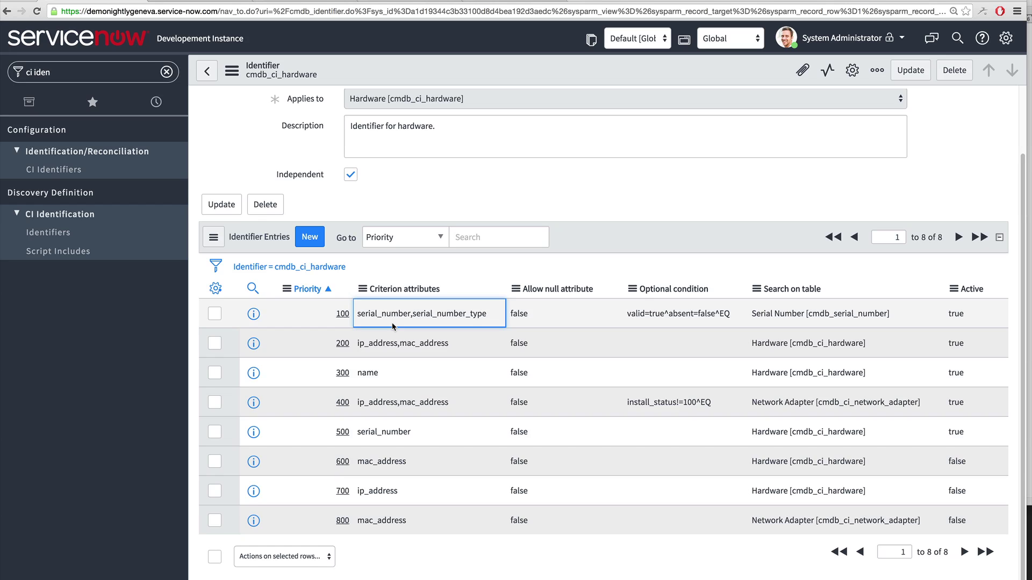
pyautogui.click(317, 343)
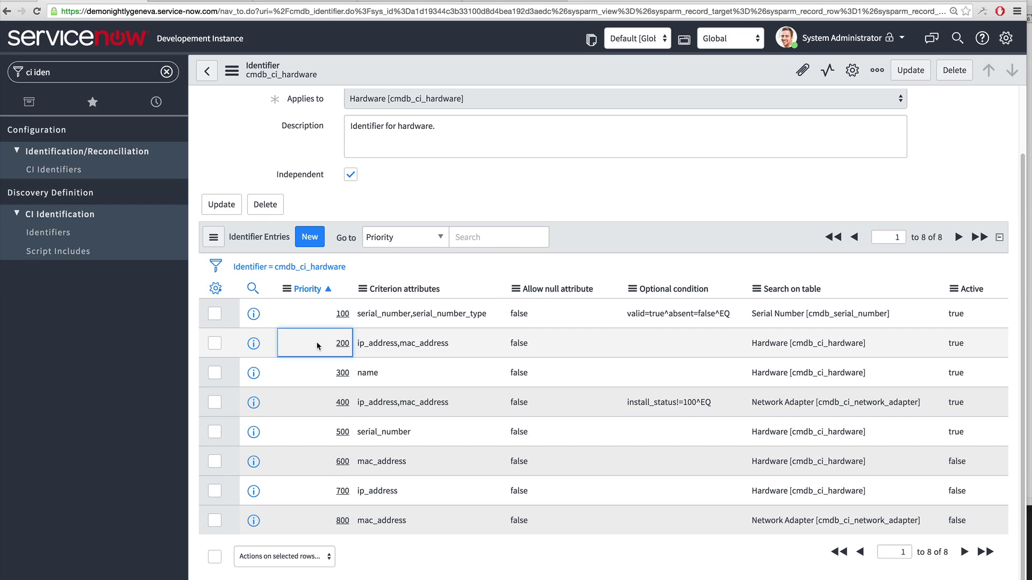
pyautogui.click(463, 351)
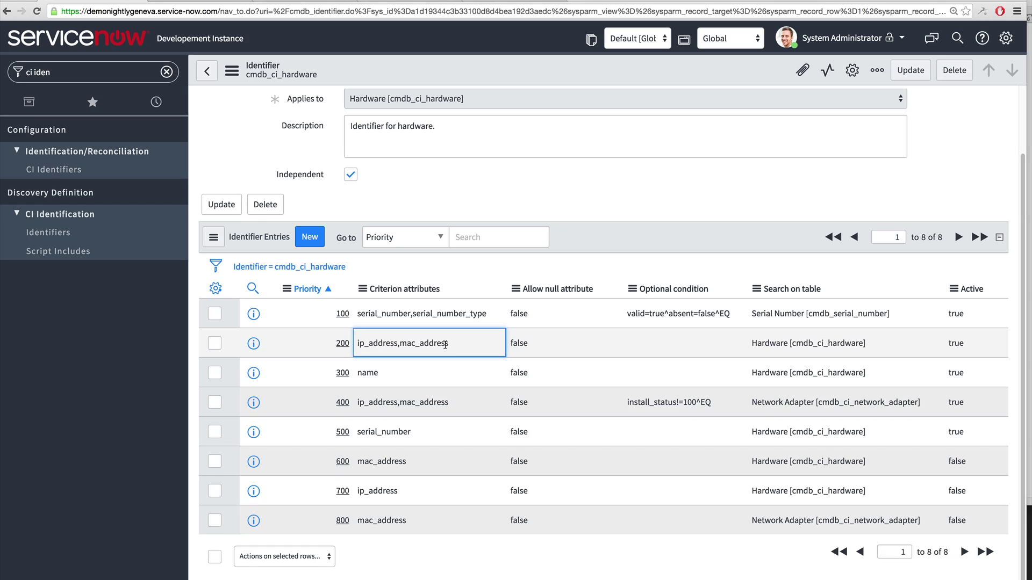
pyautogui.click(290, 343)
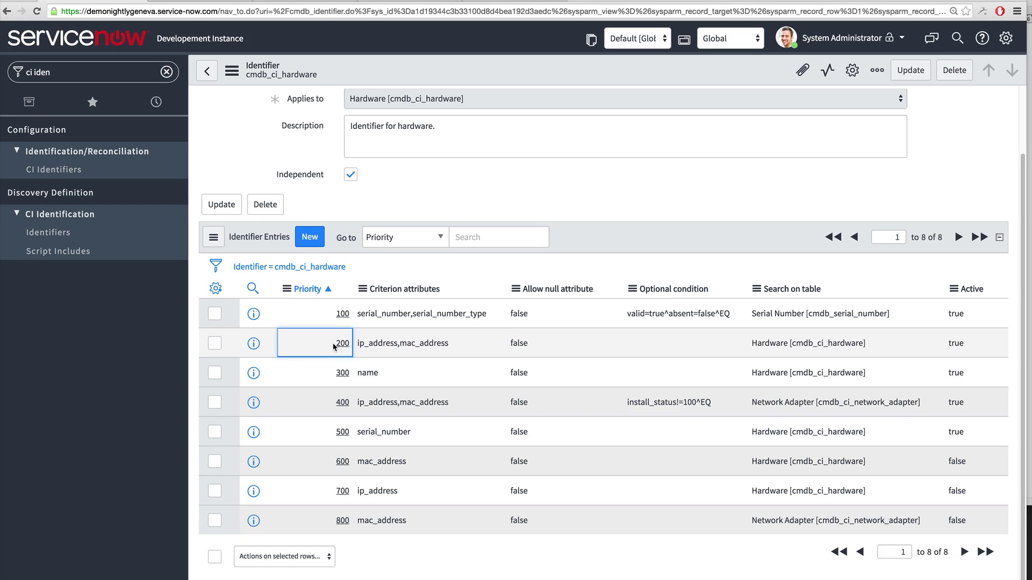
pyautogui.click(448, 344)
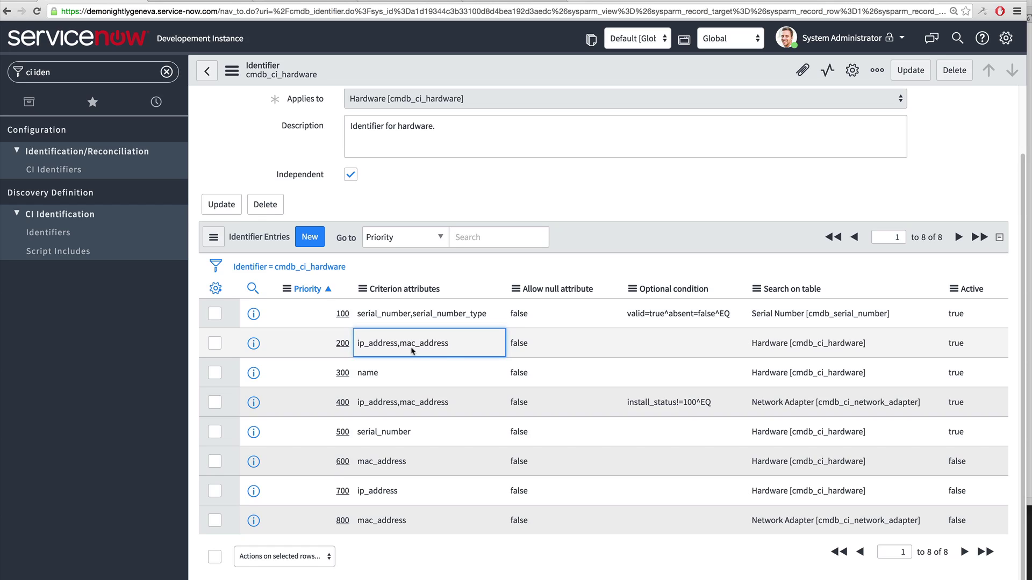
pyautogui.click(181, 2)
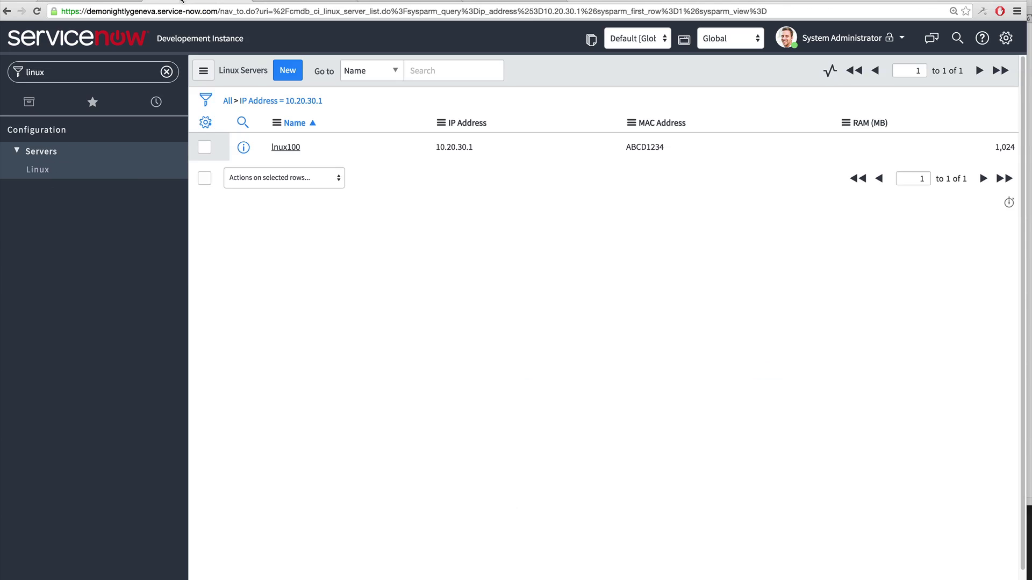
# Step: Reload the Linux Servers list for 10.20.30.1 and note linux100's IP and MAC addresses
pyautogui.click(320, 105)
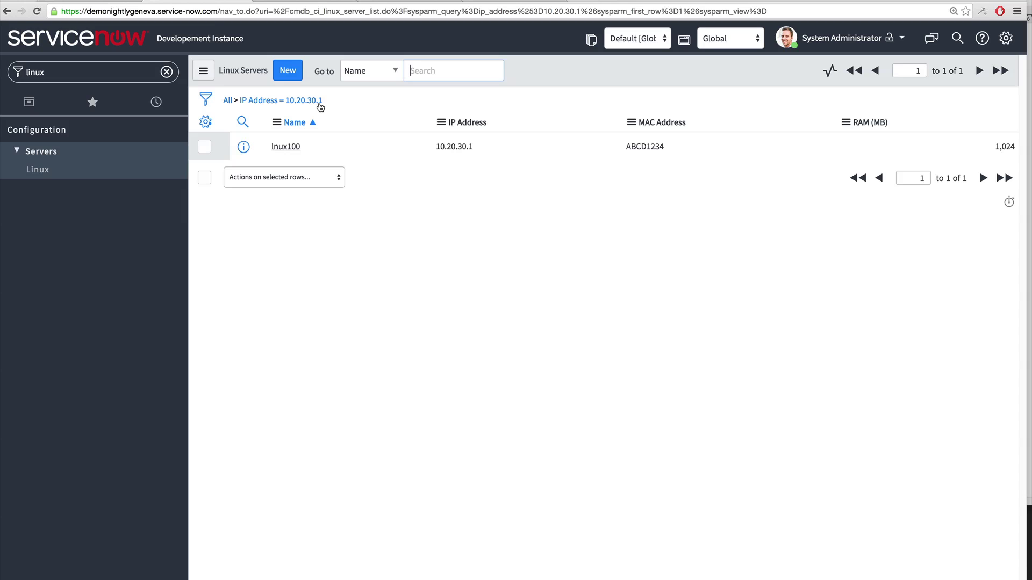
pyautogui.click(496, 153)
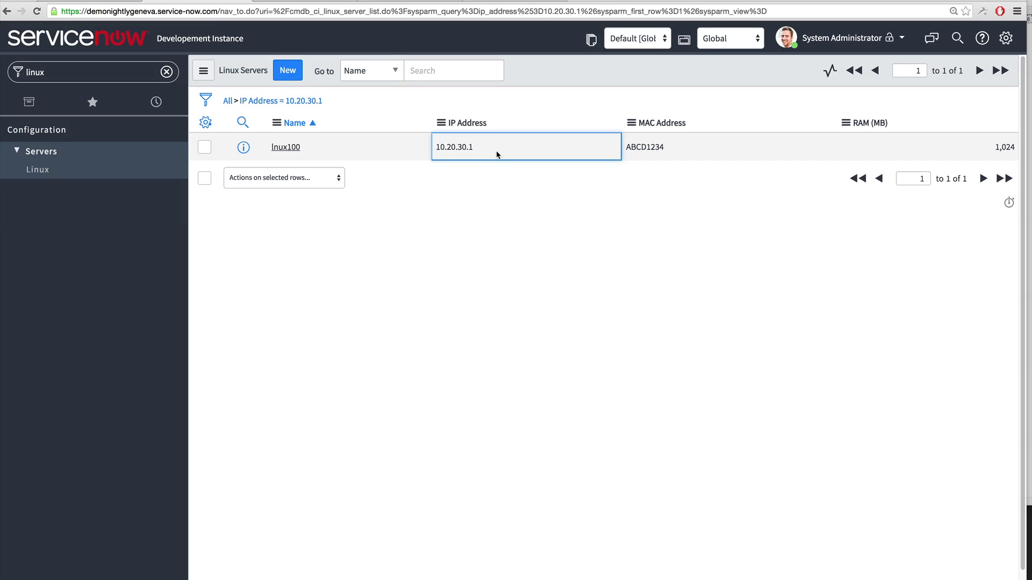
pyautogui.click(678, 155)
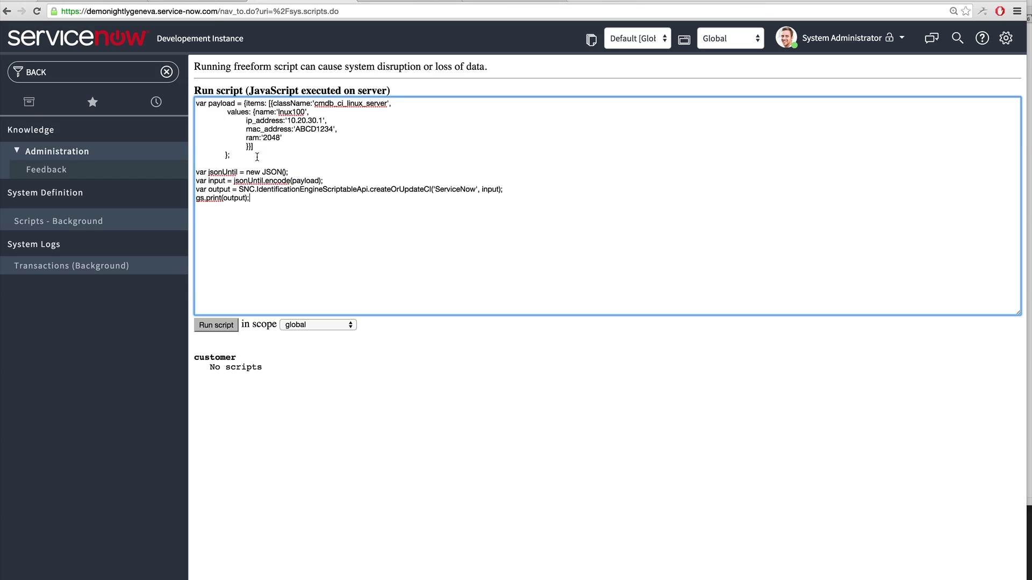
pyautogui.doubleClick(403, 189)
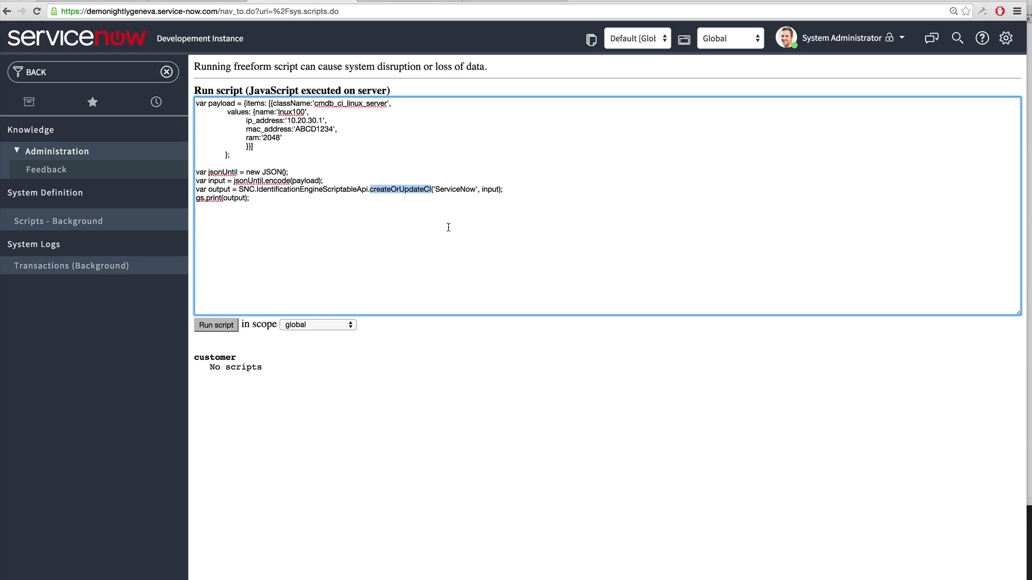
pyautogui.click(235, 156)
pyautogui.moveTo(235, 156); pyautogui.dragTo(194, 104)
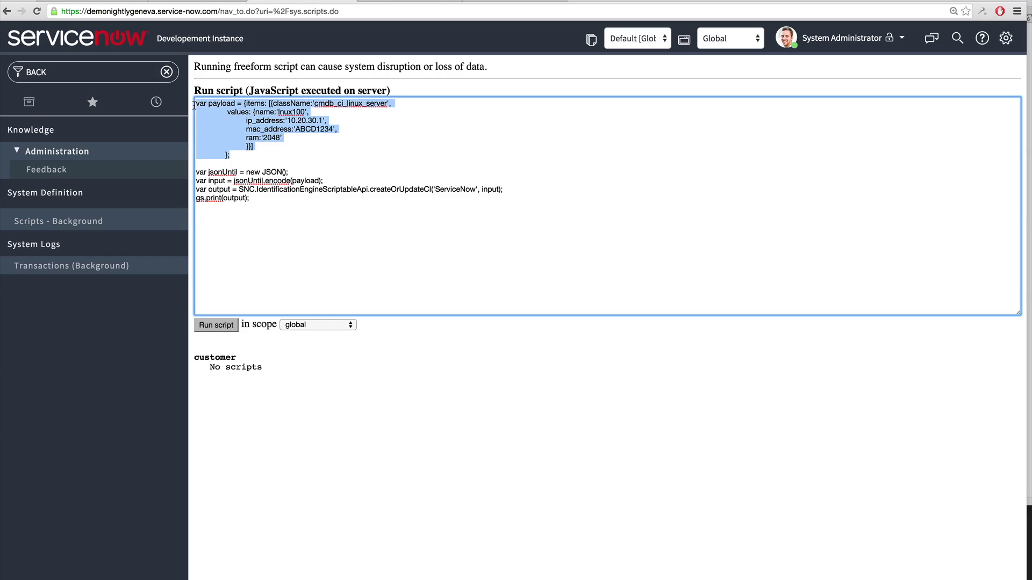
pyautogui.click(300, 144)
pyautogui.doubleClick(292, 104)
pyautogui.click(341, 103)
pyautogui.moveTo(287, 137); pyautogui.dragTo(196, 113)
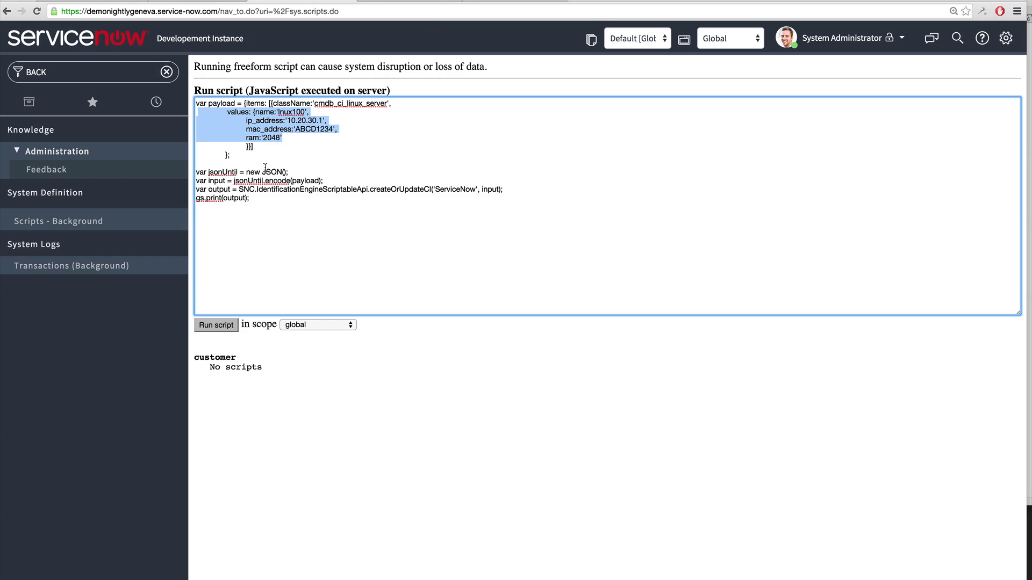
pyautogui.doubleClick(398, 189)
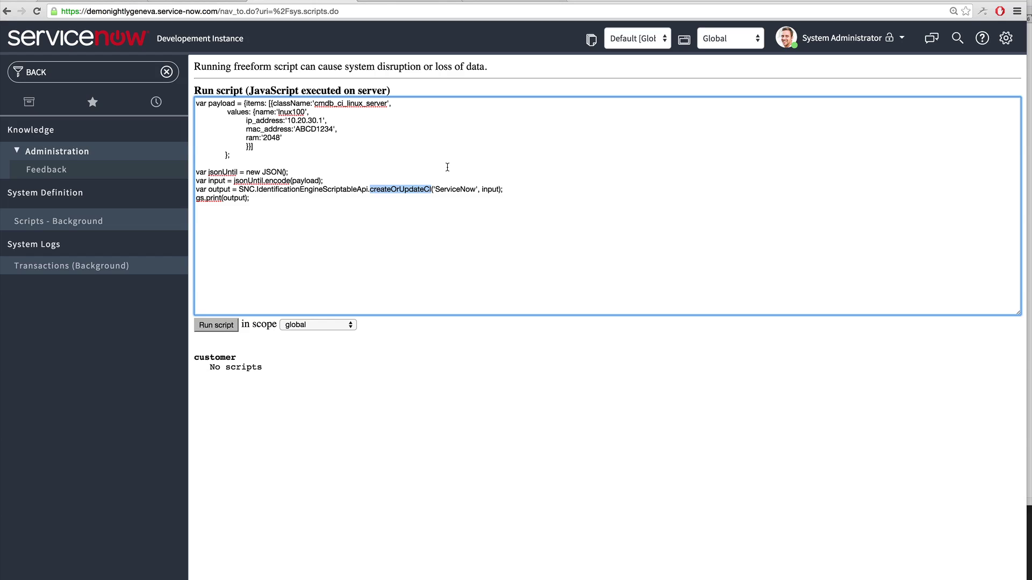
pyautogui.doubleClick(457, 190)
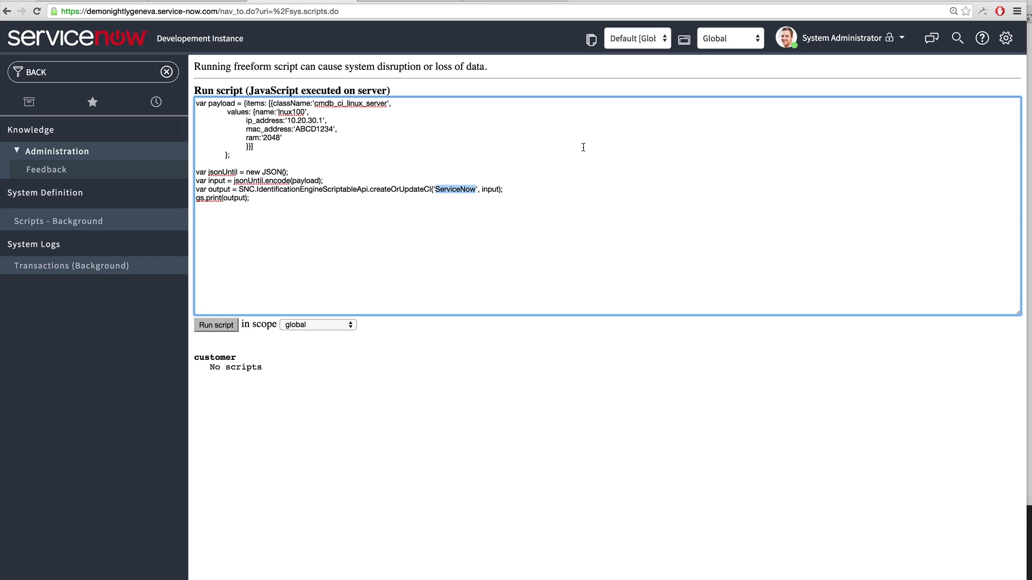
pyautogui.doubleClick(398, 189)
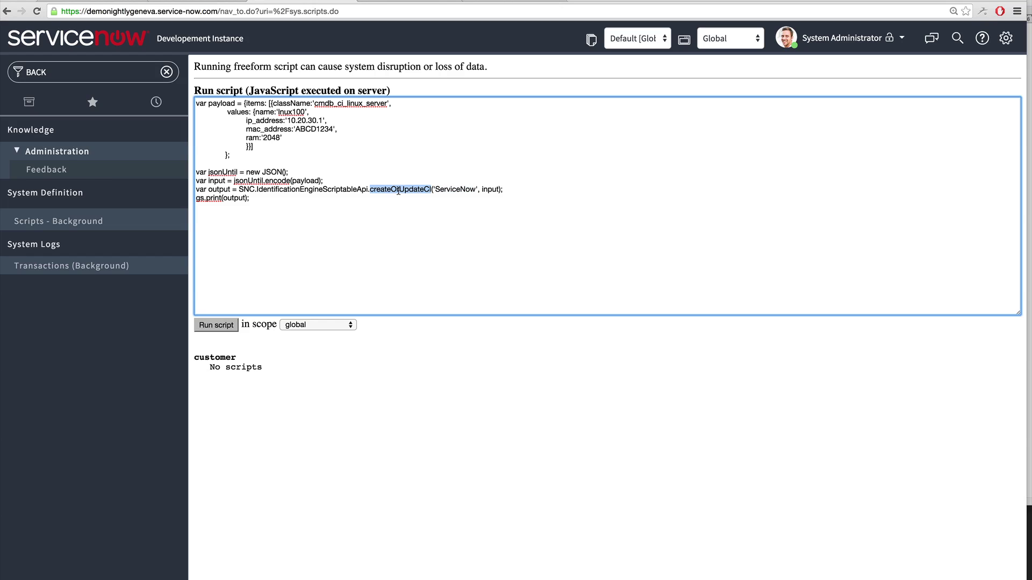
pyautogui.doubleClick(453, 190)
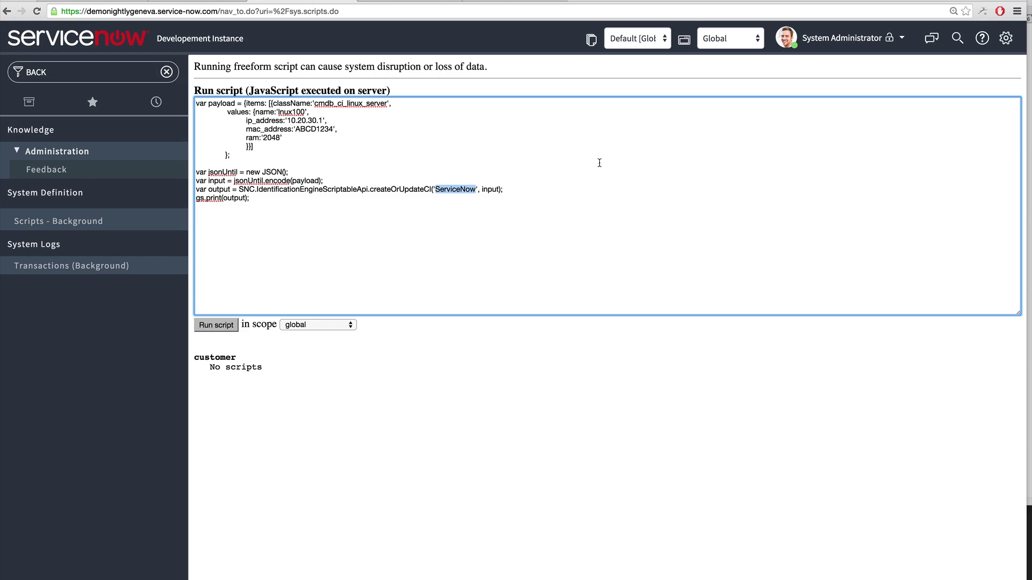
pyautogui.doubleClick(488, 189)
# Step: Run the background script and highlight the UPDATE operation in its JSON result
pyautogui.click(209, 326)
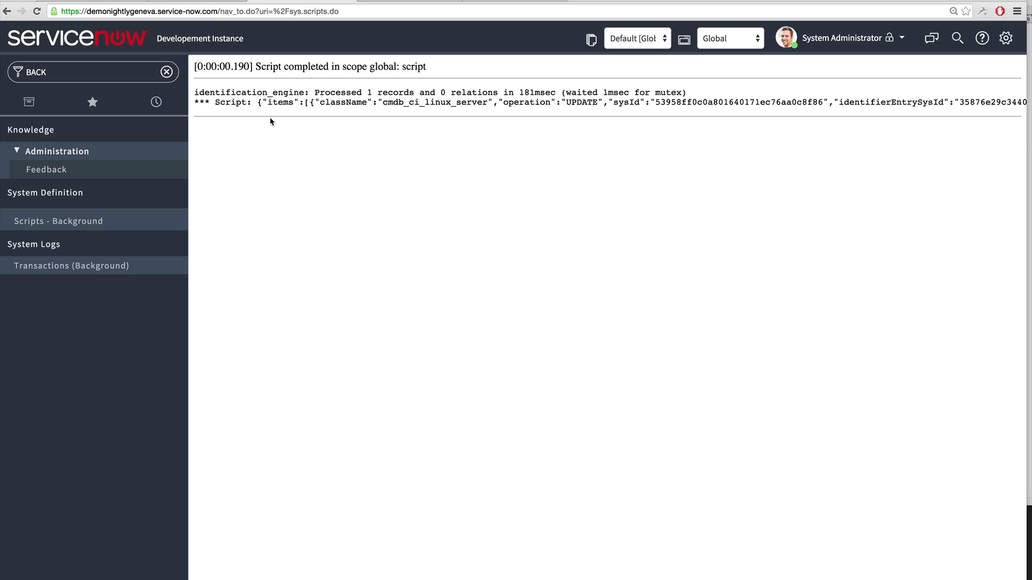
pyautogui.moveTo(258, 102); pyautogui.dragTo(261, 113)
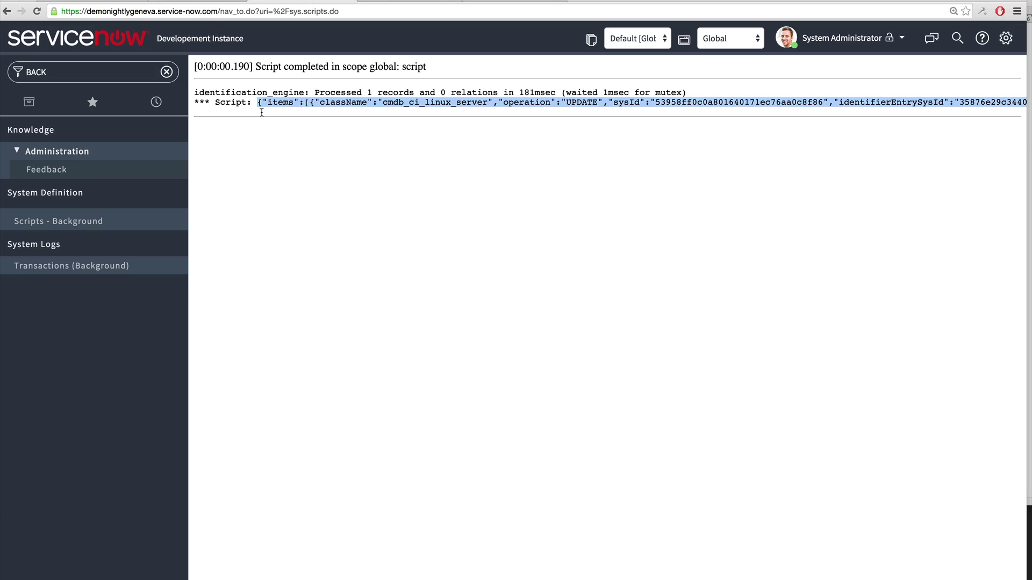
pyautogui.doubleClick(577, 104)
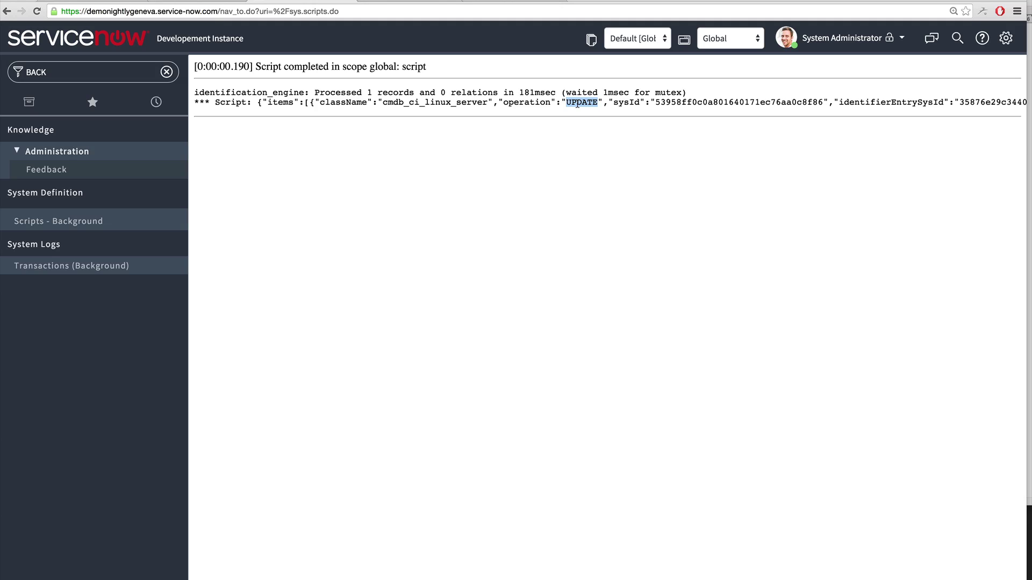
pyautogui.click(532, 104)
pyautogui.doubleClick(574, 103)
# Step: Reload the 10.20.30.1 Linux Servers list and confirm linux100's RAM went from 1,024 to 2,048 MB
pyautogui.click(197, 1)
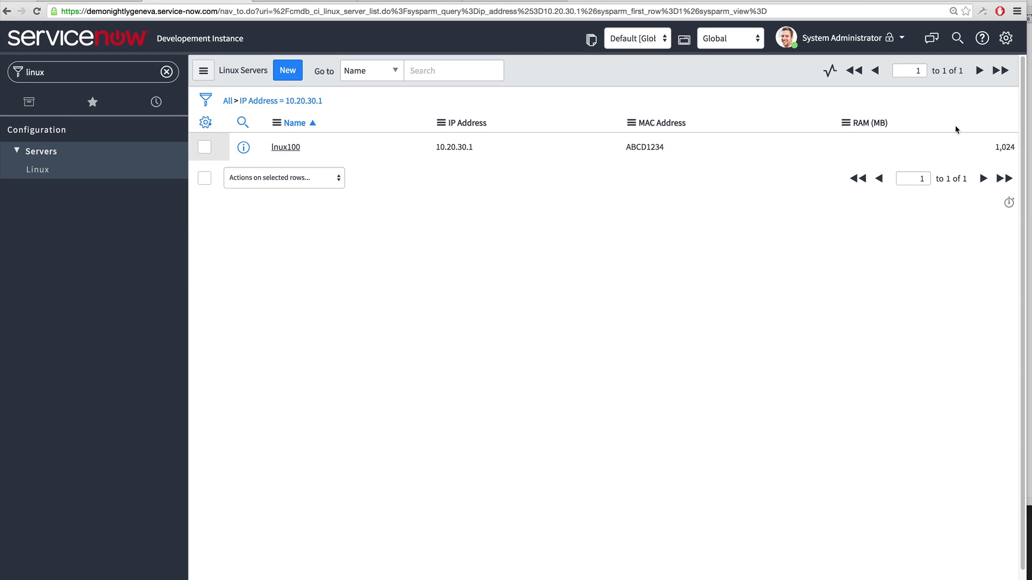
pyautogui.click(965, 150)
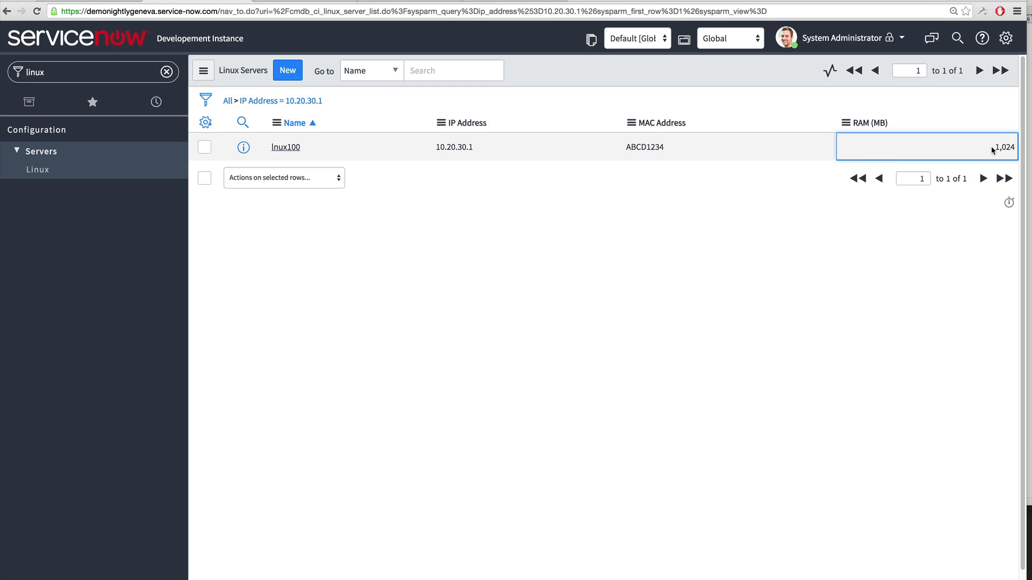
pyautogui.click(320, 105)
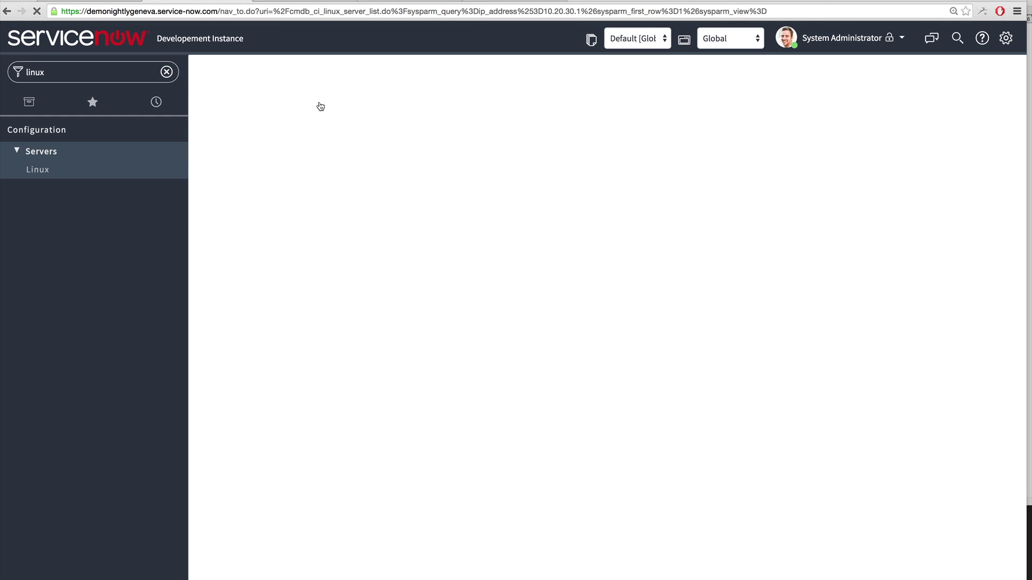
pyautogui.click(973, 153)
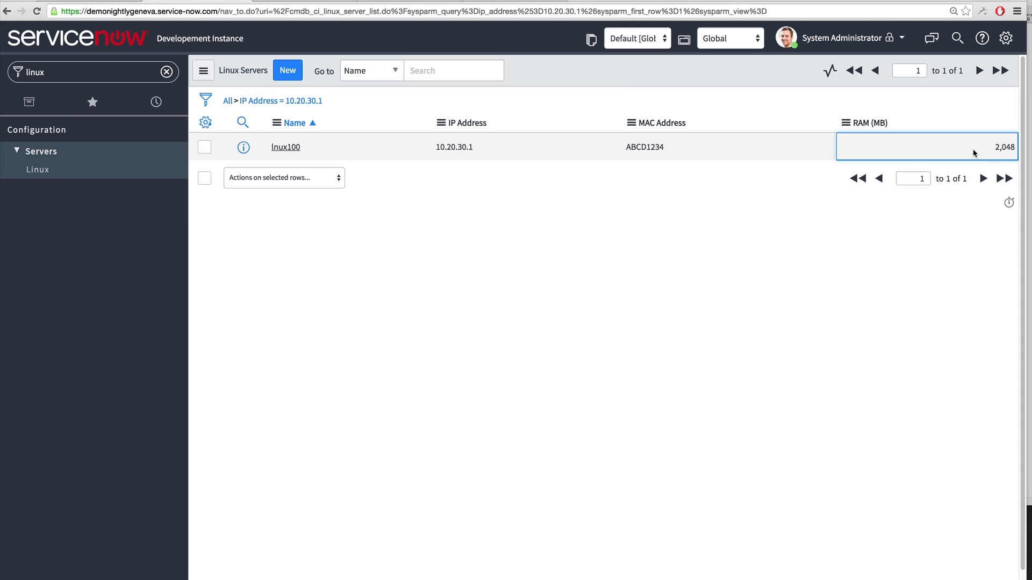